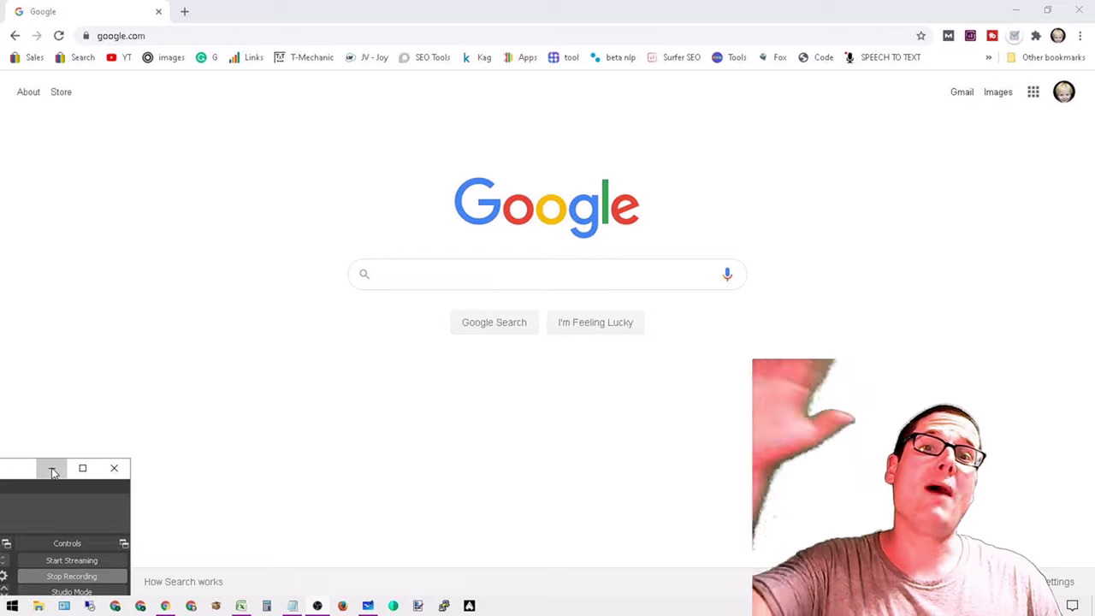
Switch to Microsoft Whiteboard and delete the lines "optimizing your alt" and "text around the image" from the text note.
{"action": "left_click", "coordinate": [52, 469]}
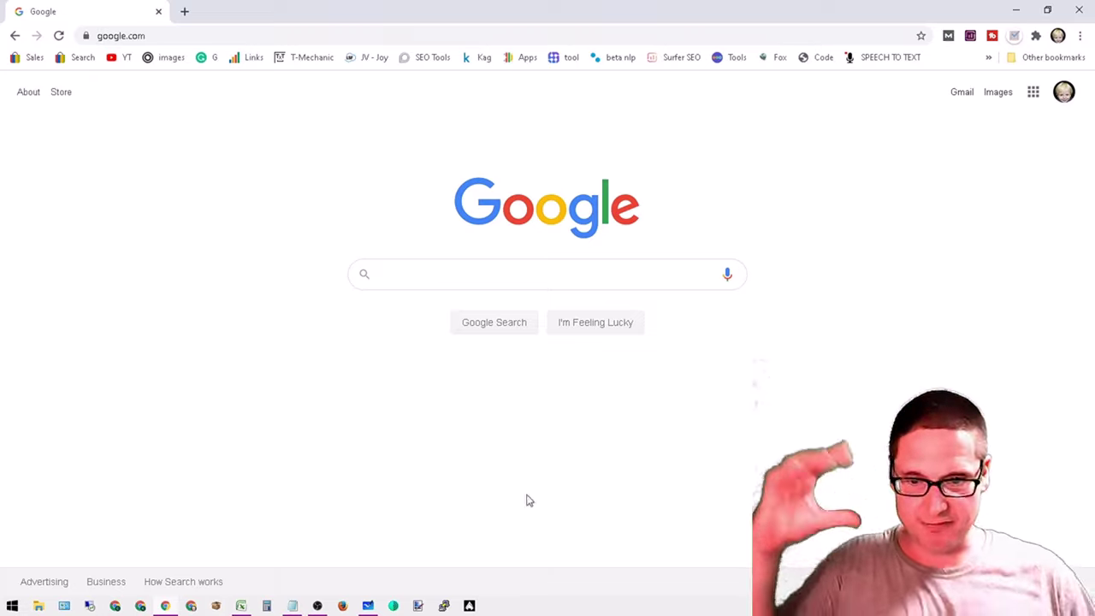
{"action": "left_click", "coordinate": [368, 606]}
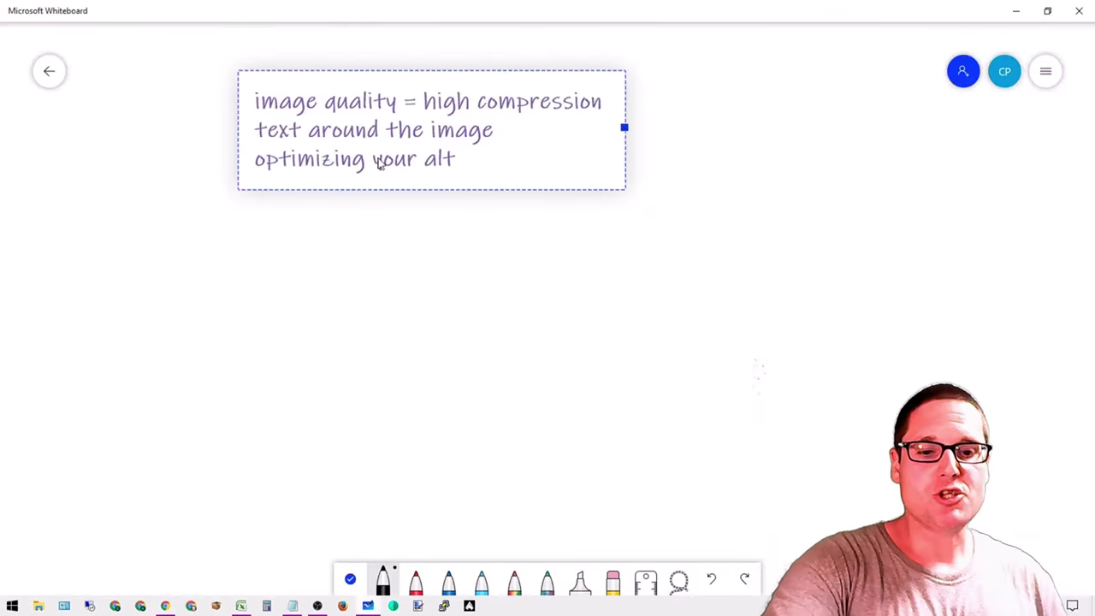
{"action": "key", "text": "BackSpace"}
{"action": "key", "text": "BackSpace"}
{"action": "key", "text": "BackSpace"}
{"action": "key", "text": "BackSpace"}
{"action": "key", "text": "BackSpace"}
{"action": "key", "text": "BackSpace"}
{"action": "key", "text": "BackSpace"}
{"action": "key", "text": "BackSpace"}
{"action": "key", "text": "BackSpace"}
{"action": "key", "text": "BackSpace"}
{"action": "key", "text": "BackSpace"}
{"action": "key", "text": "BackSpace"}
{"action": "key", "text": "BackSpace"}
{"action": "key", "text": "BackSpace"}
{"action": "key", "text": "BackSpace"}
{"action": "key", "text": "BackSpace"}
{"action": "key", "text": "BackSpace"}
{"action": "key", "text": "BackSpace"}
{"action": "key", "text": "BackSpace"}
{"action": "key", "text": "BackSpace"}
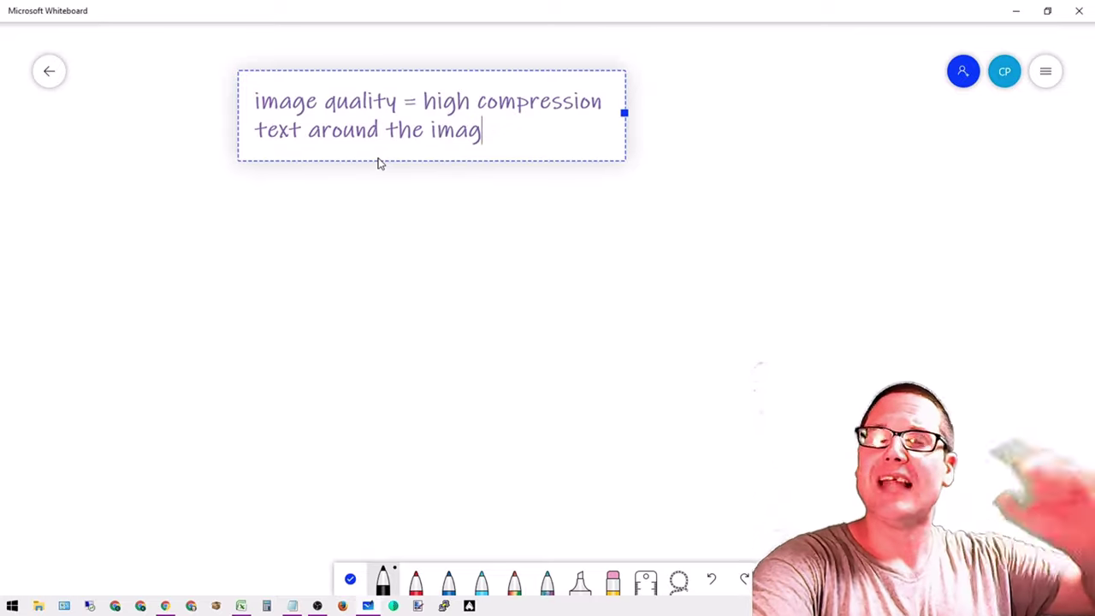
{"action": "key", "text": "BackSpace"}
{"action": "key", "text": "BackSpace"}
{"action": "key", "text": "BackSpace"}
{"action": "key", "text": "BackSpace"}
{"action": "key", "text": "BackSpace"}
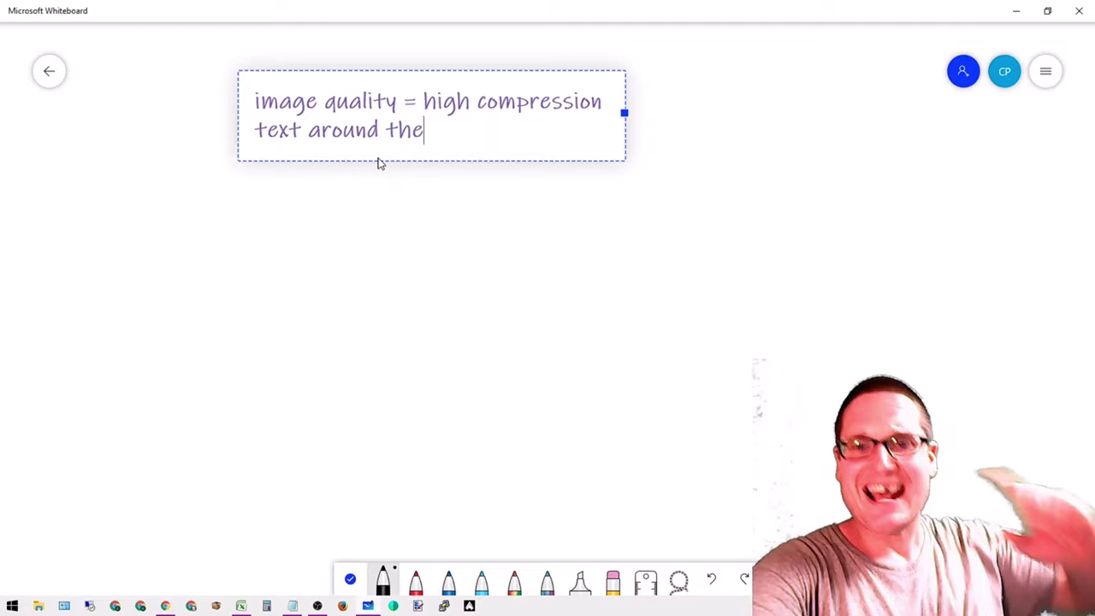
{"action": "key", "text": "BackSpace"}
{"action": "key", "text": "BackSpace"}
{"action": "key", "text": "BackSpace"}
{"action": "key", "text": "BackSpace"}
{"action": "key", "text": "BackSpace"}
{"action": "key", "text": "BackSpace"}
{"action": "key", "text": "BackSpace"}
{"action": "key", "text": "BackSpace"}
{"action": "key", "text": "BackSpace"}
{"action": "key", "text": "BackSpace"}
{"action": "key", "text": "BackSpace"}
{"action": "key", "text": "BackSpace"}
{"action": "key", "text": "BackSpace"}
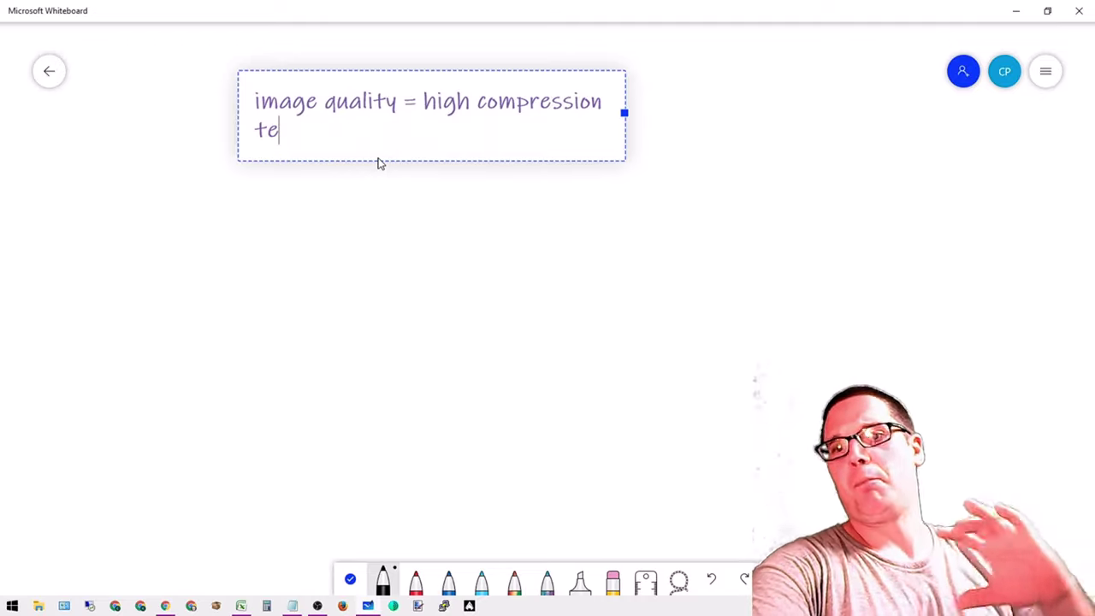
{"action": "key", "text": "BackSpace"}
{"action": "key", "text": "BackSpace"}
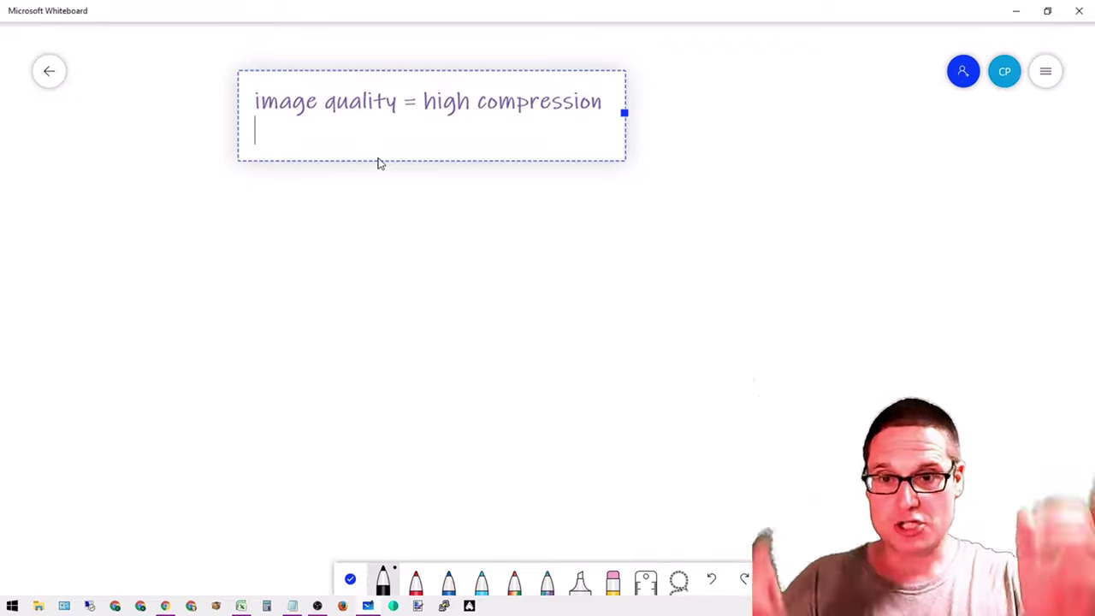
Add the lines "text around the image" and "alt text: keywords" below the image quality line.
{"action": "type", "text": "text a"}
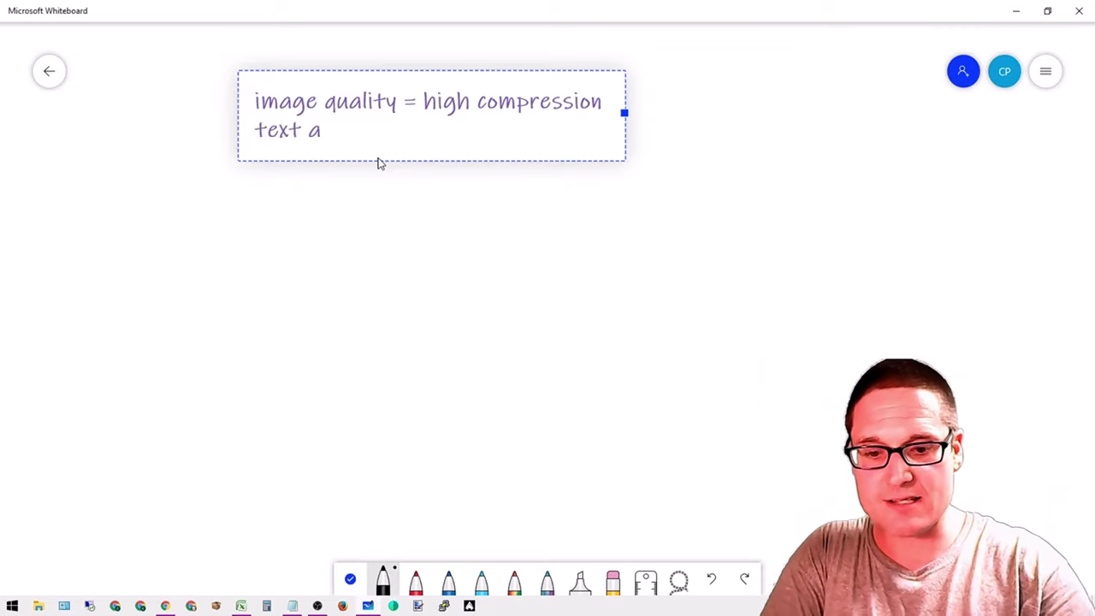
{"action": "type", "text": "round the image"}
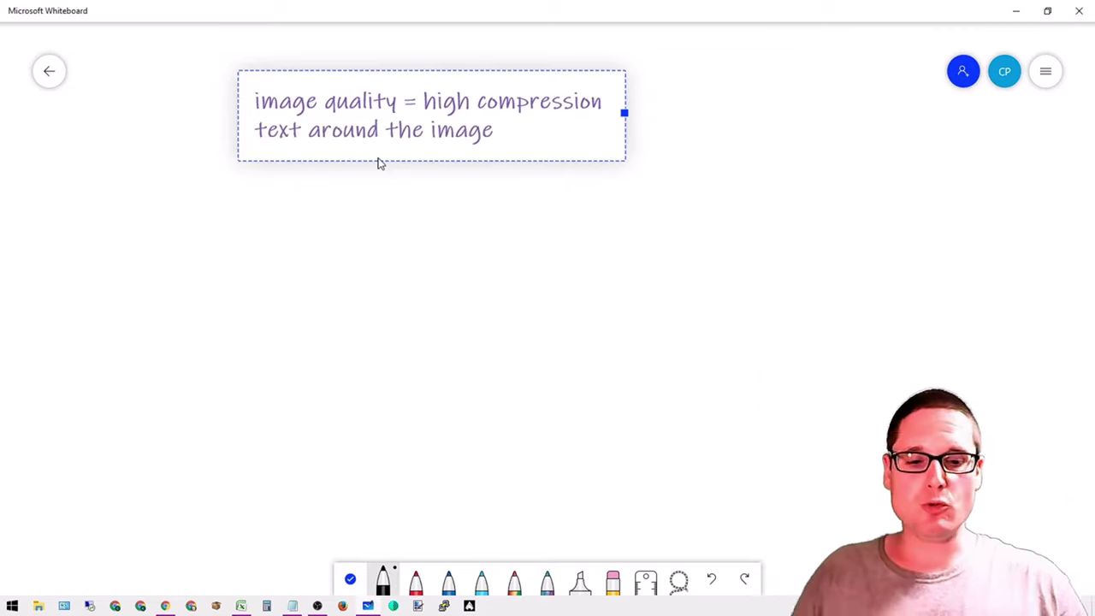
{"action": "key", "text": "Return"}
{"action": "type", "text": "alt tex"}
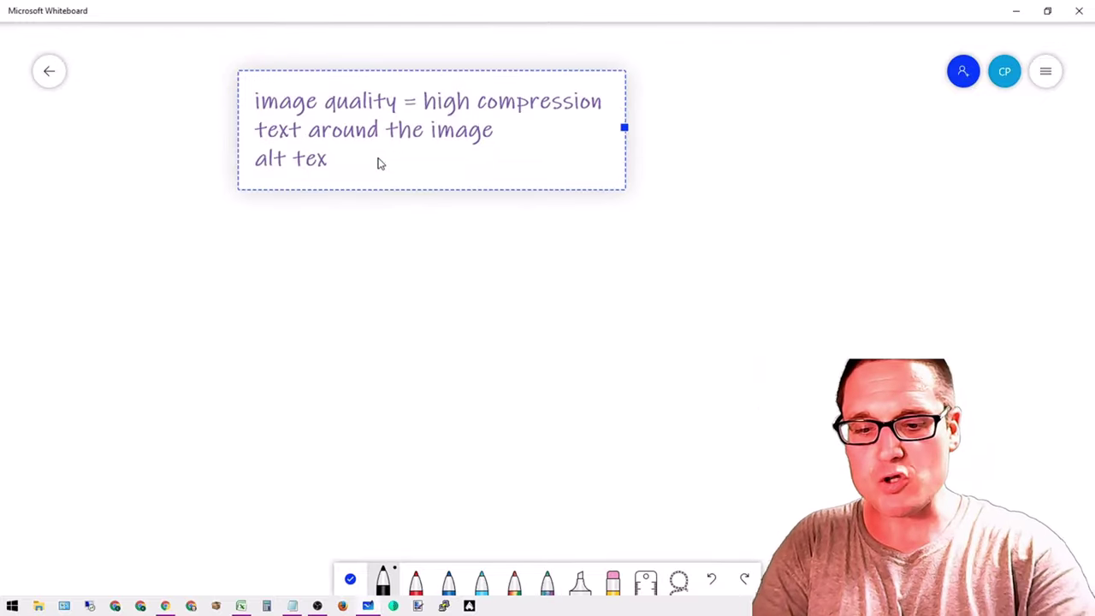
{"action": "type", "text": "t:"}
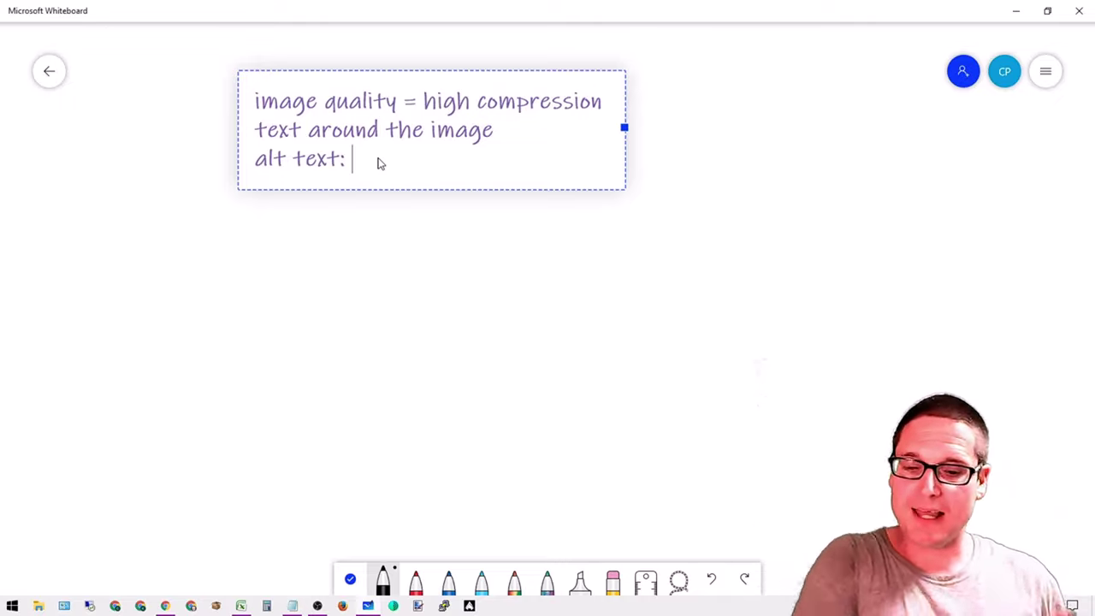
{"action": "type", "text": "keywo"}
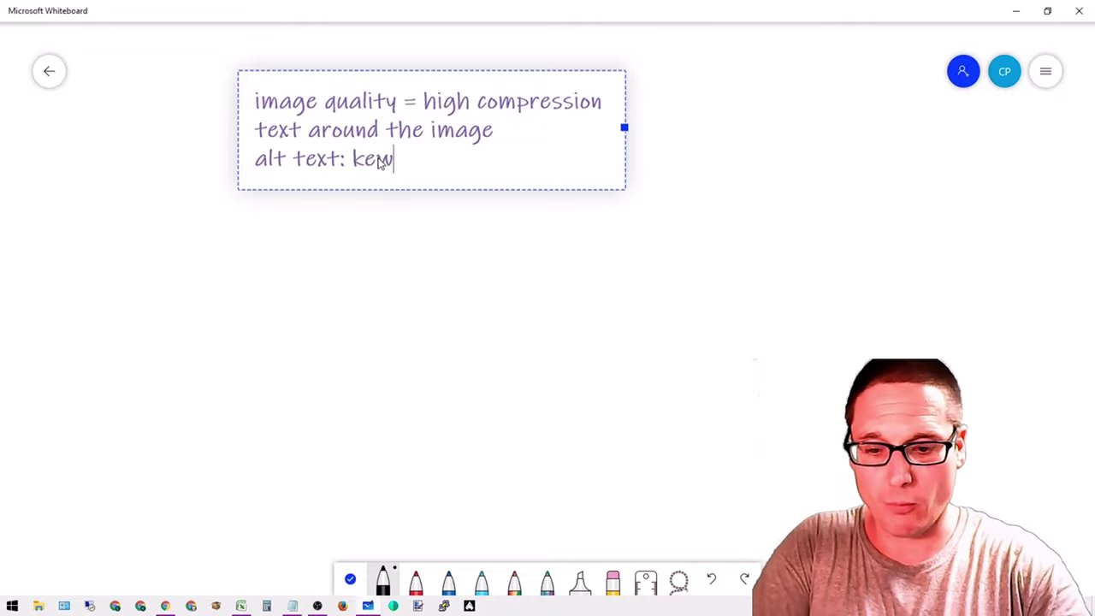
{"action": "key", "text": "BackSpace"}
{"action": "key", "text": "BackSpace"}
{"action": "key", "text": "BackSpace"}
{"action": "type", "text": "y"}
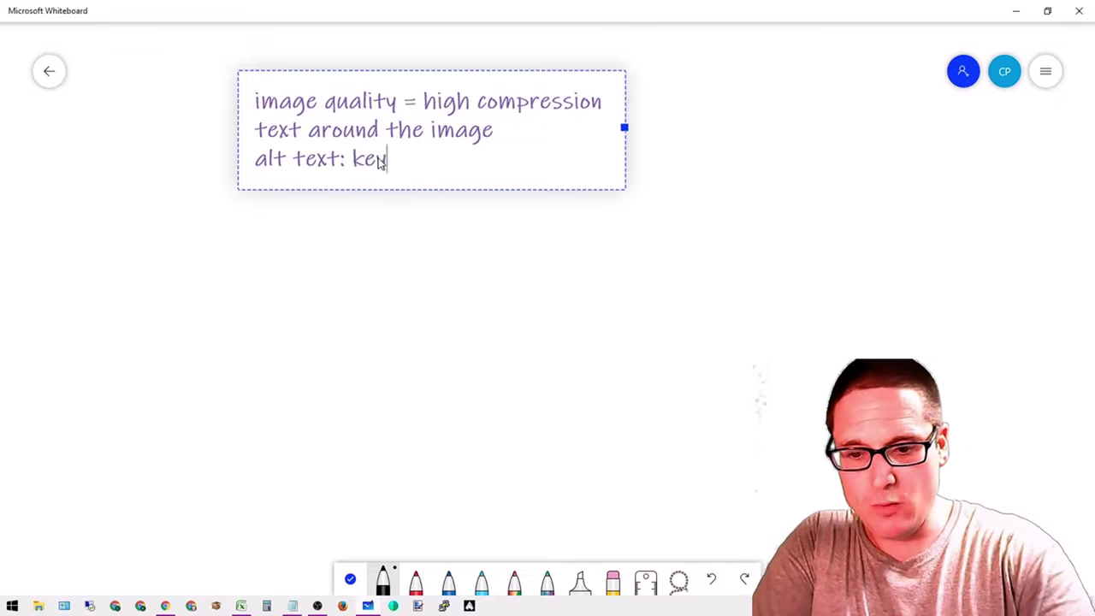
{"action": "type", "text": "words"}
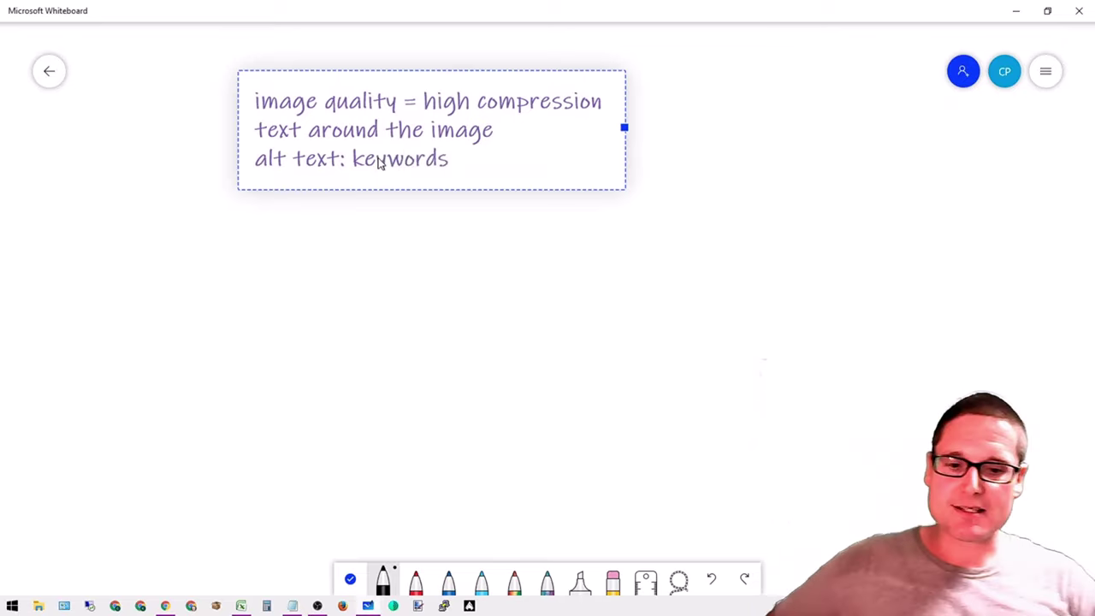
Add a line reading "freshness of image and watch the rankings" to the note.
{"action": "key", "text": "Return"}
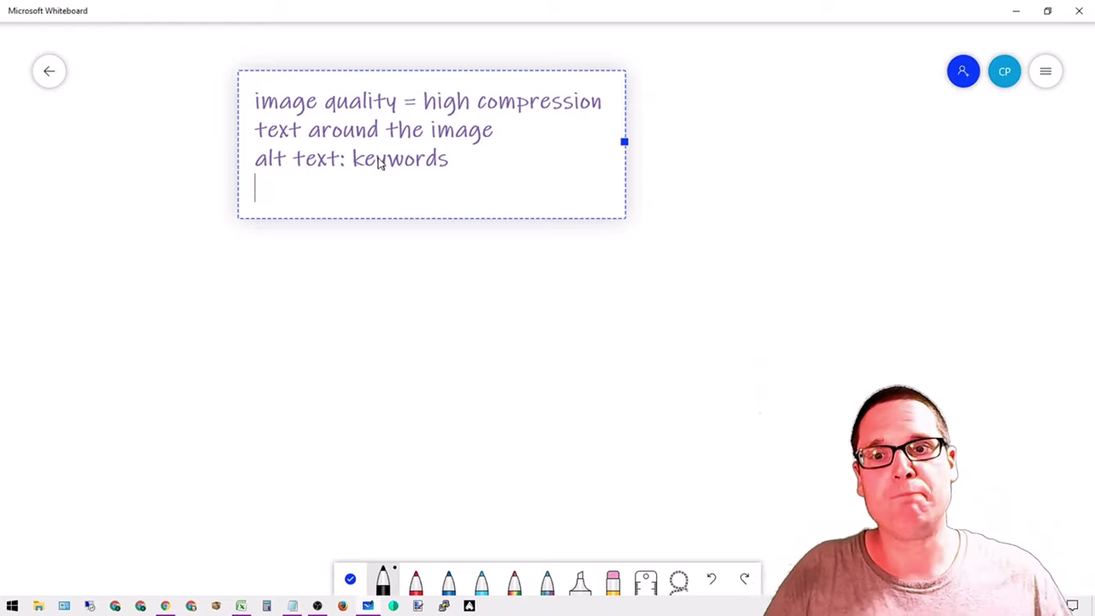
{"action": "type", "text": "fr"}
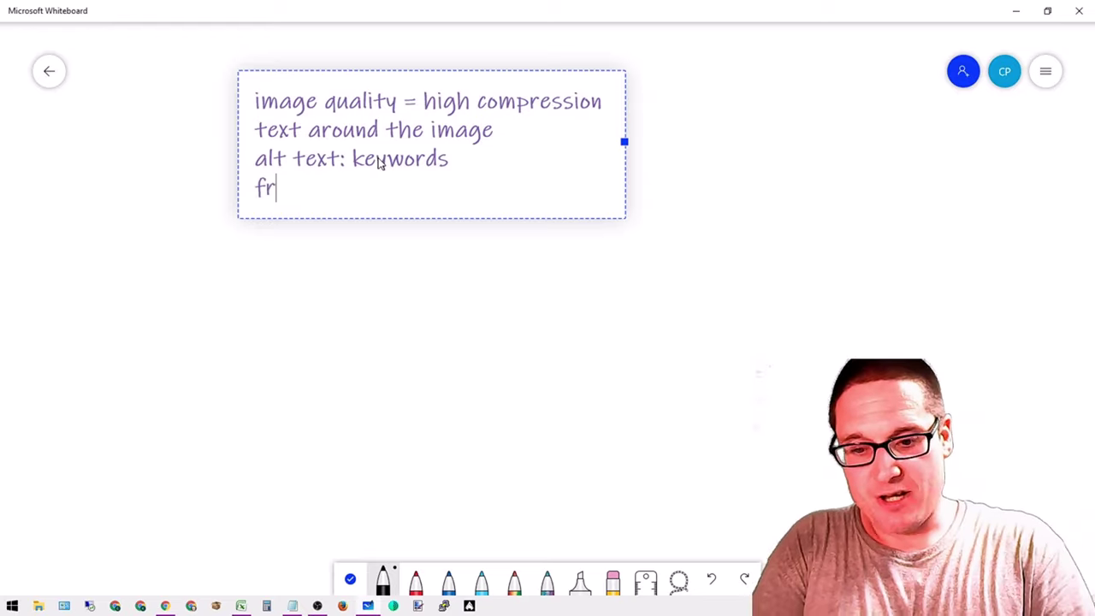
{"action": "type", "text": "eshness of "}
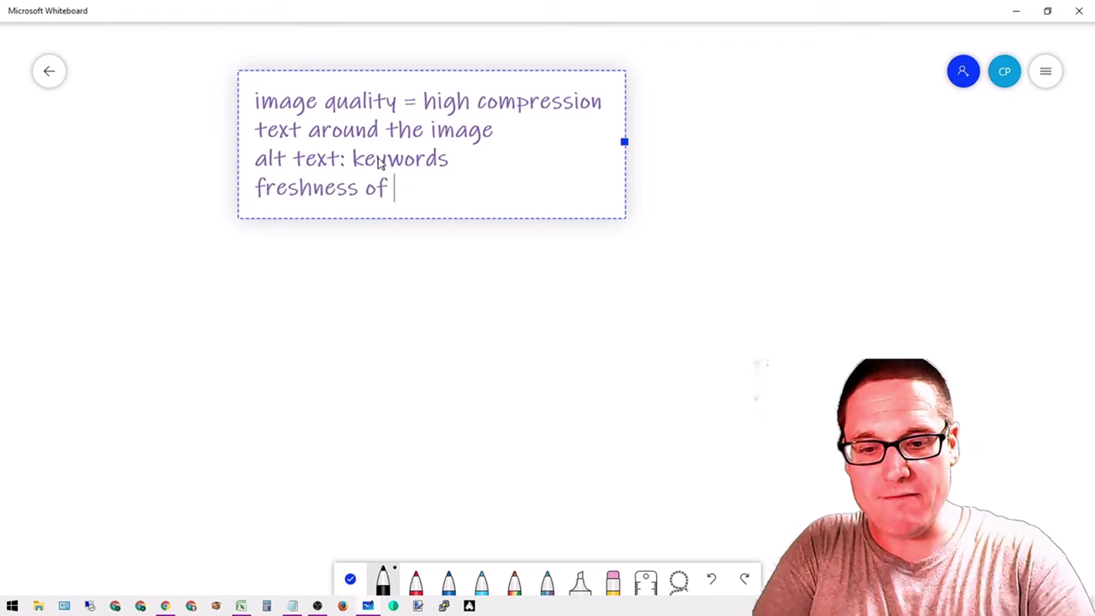
{"action": "type", "text": "image and wat"}
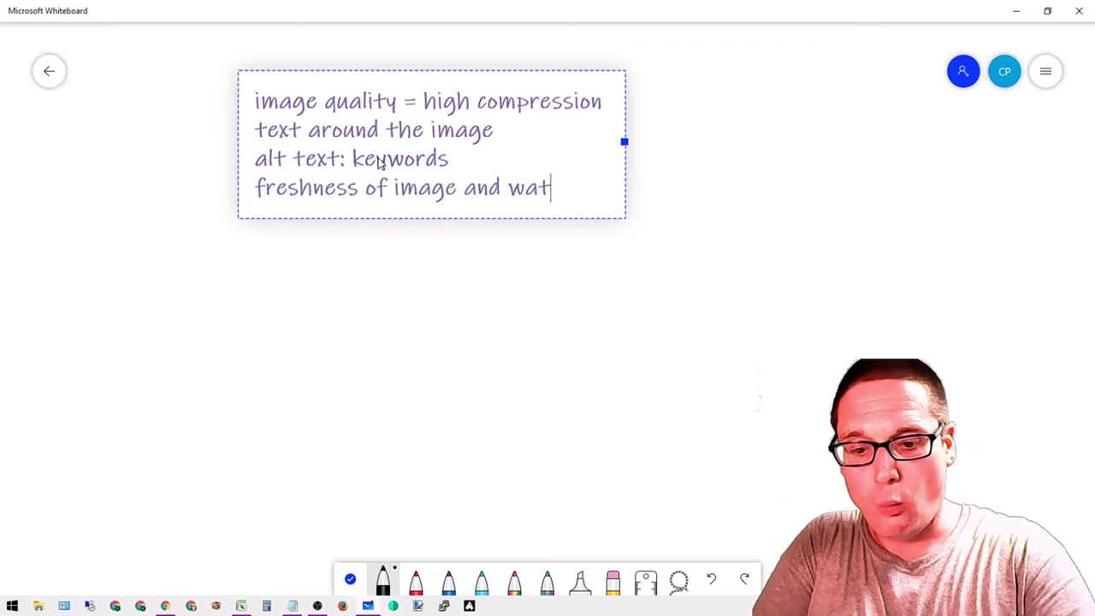
{"action": "type", "text": "ch the rankings"}
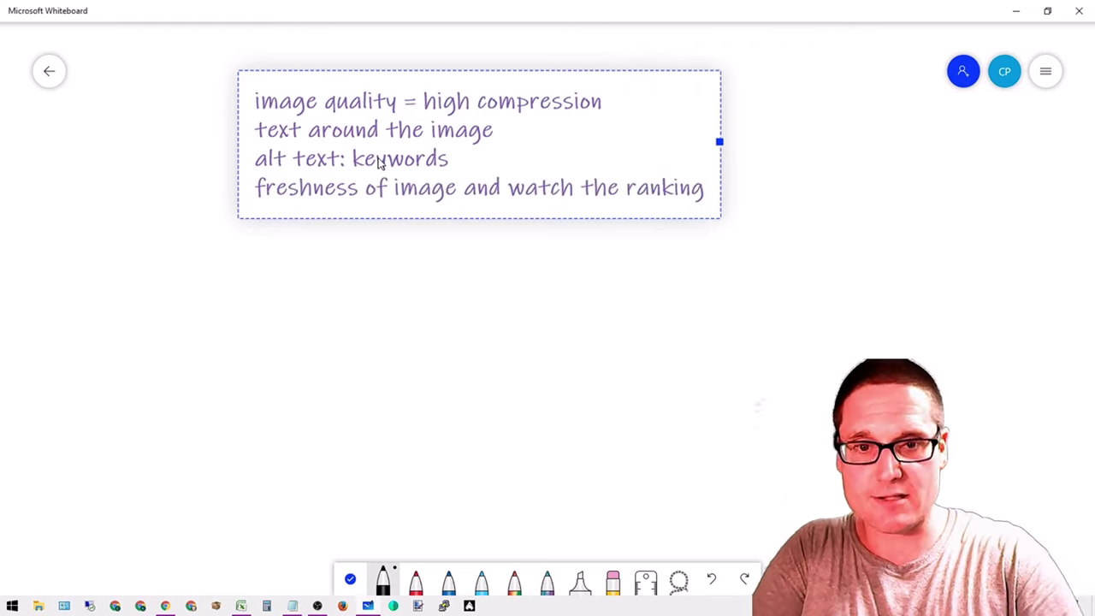
Add the lines "image placement" and "use your own images , unique" at the end of the note.
{"action": "key", "text": "Return"}
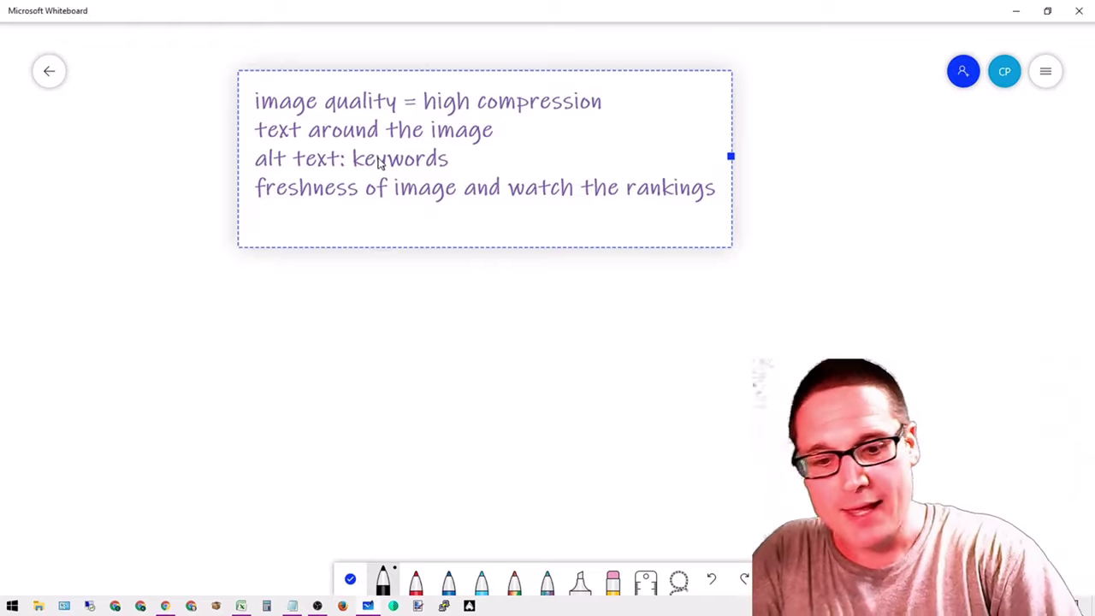
{"action": "type", "text": "image placement"}
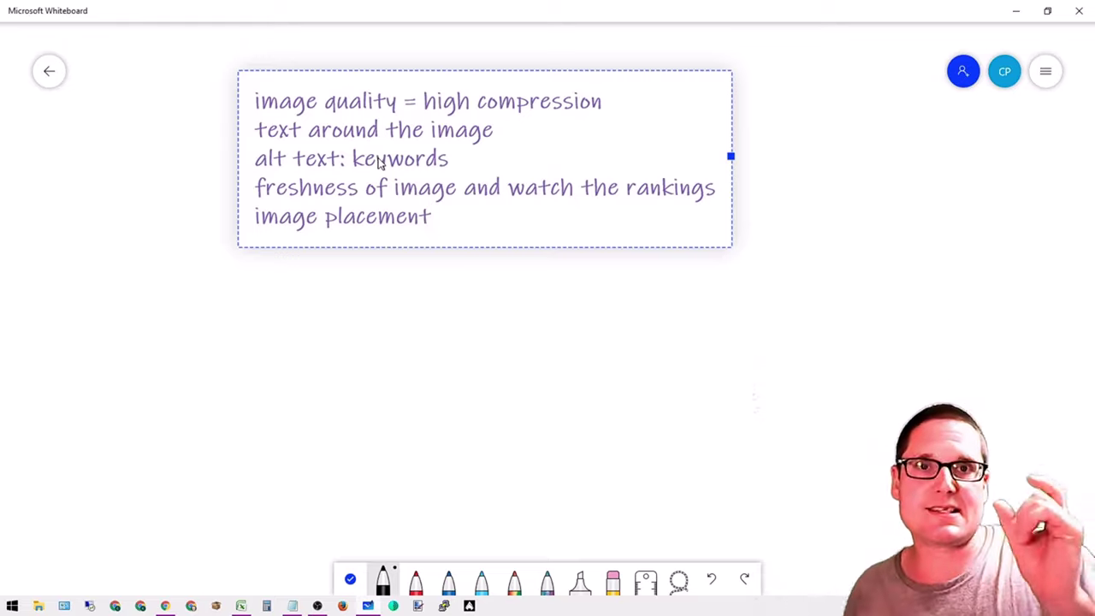
{"action": "key", "text": "Return"}
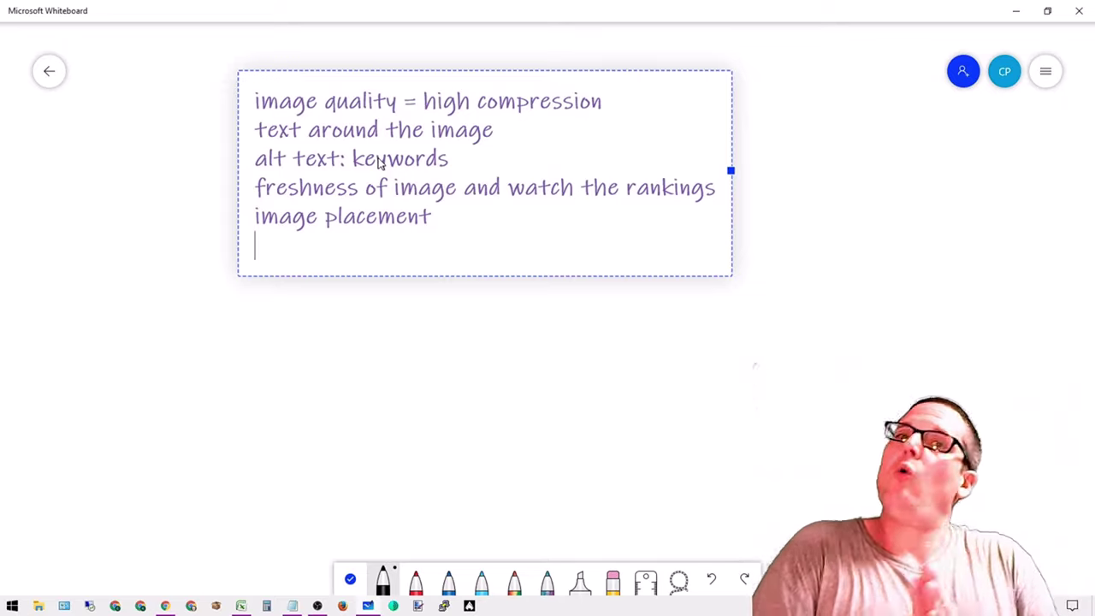
{"action": "type", "text": "use "}
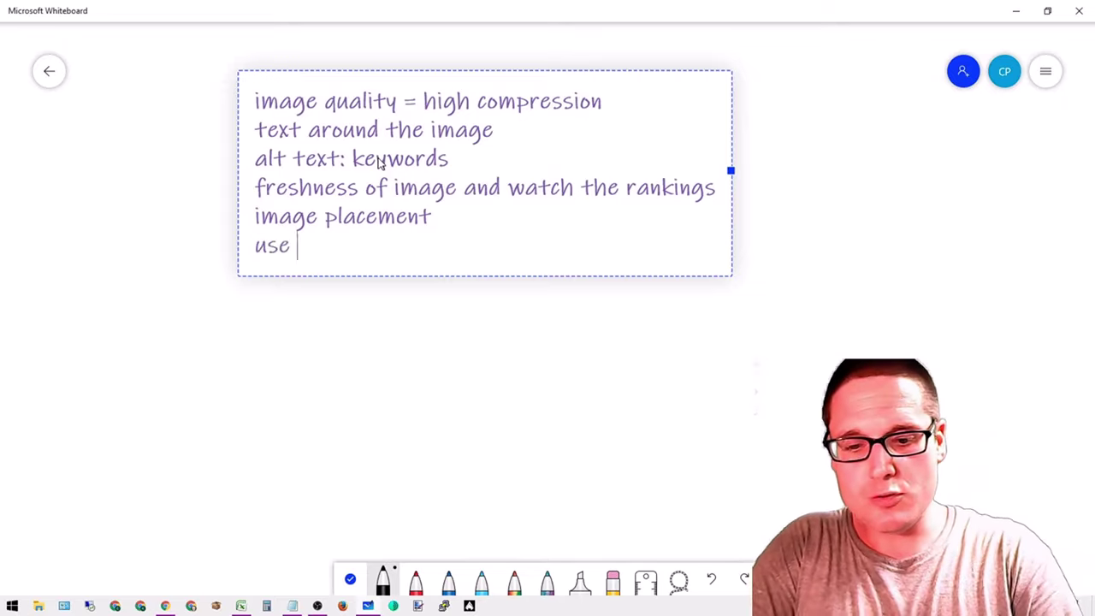
{"action": "type", "text": "your own ima"}
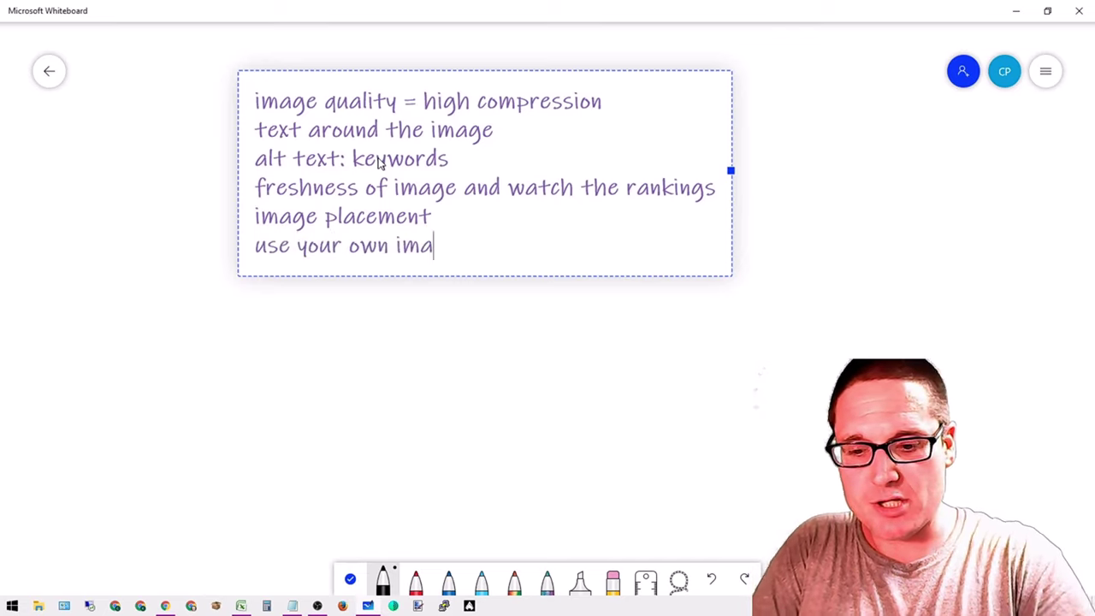
{"action": "type", "text": "ges , unique"}
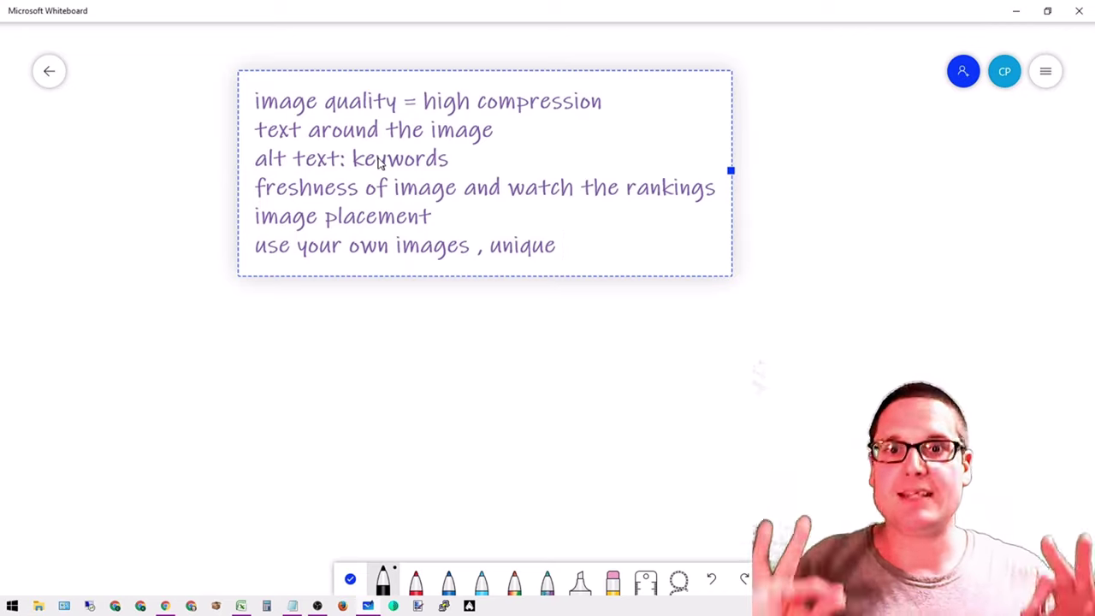
Add a line listing the image formats as "jpeg 2000 , jpeg xr" to the note.
{"action": "key", "text": "Return"}
{"action": "type", "text": "c"}
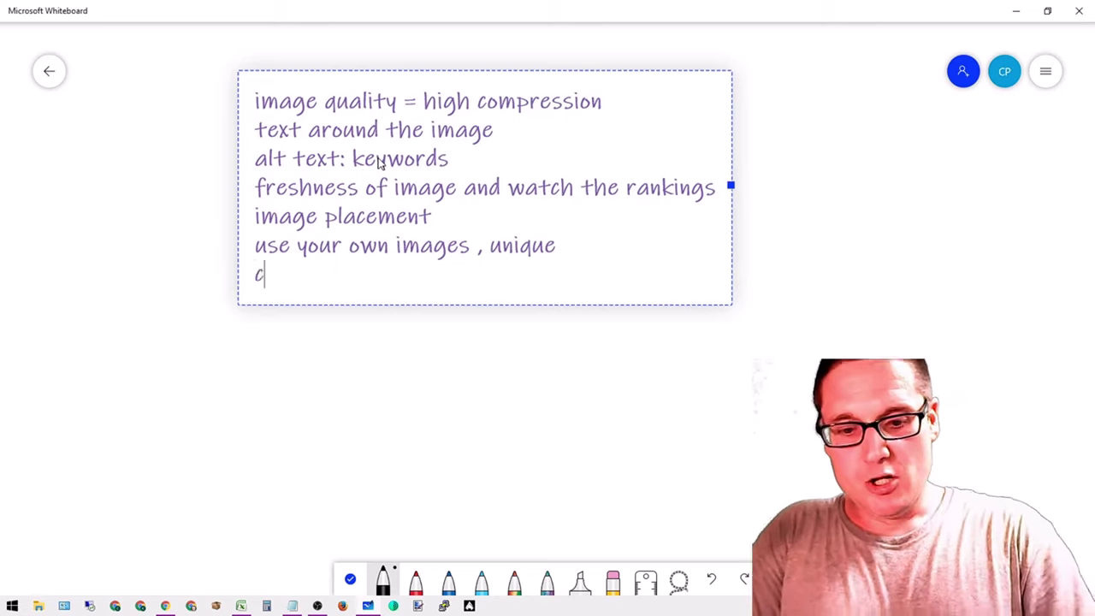
{"action": "key", "text": "BackSpace"}
{"action": "type", "text": "j"}
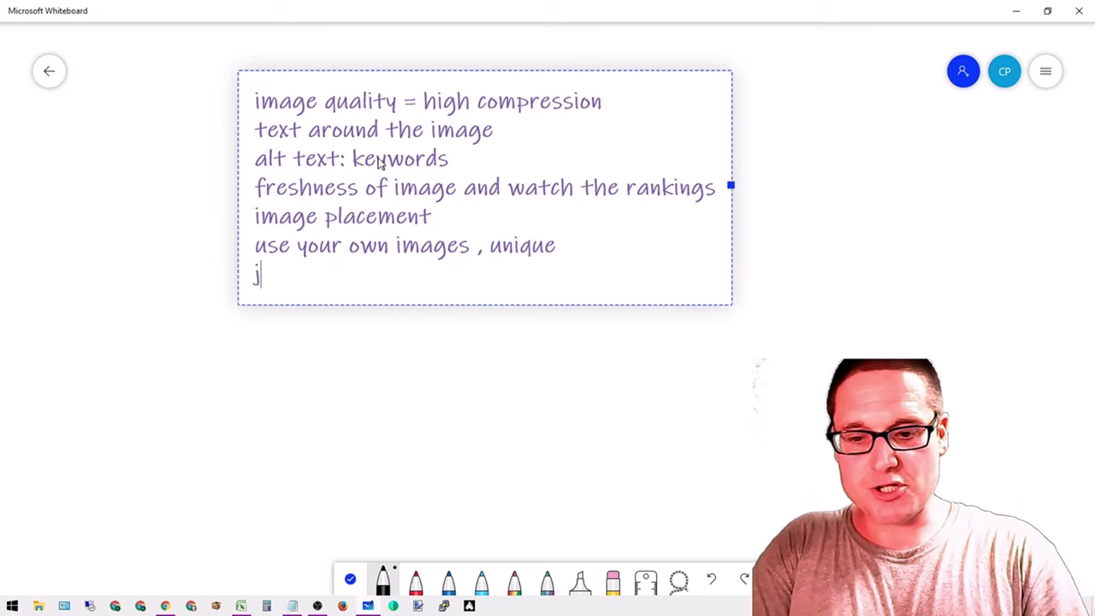
{"action": "type", "text": "peg 2"}
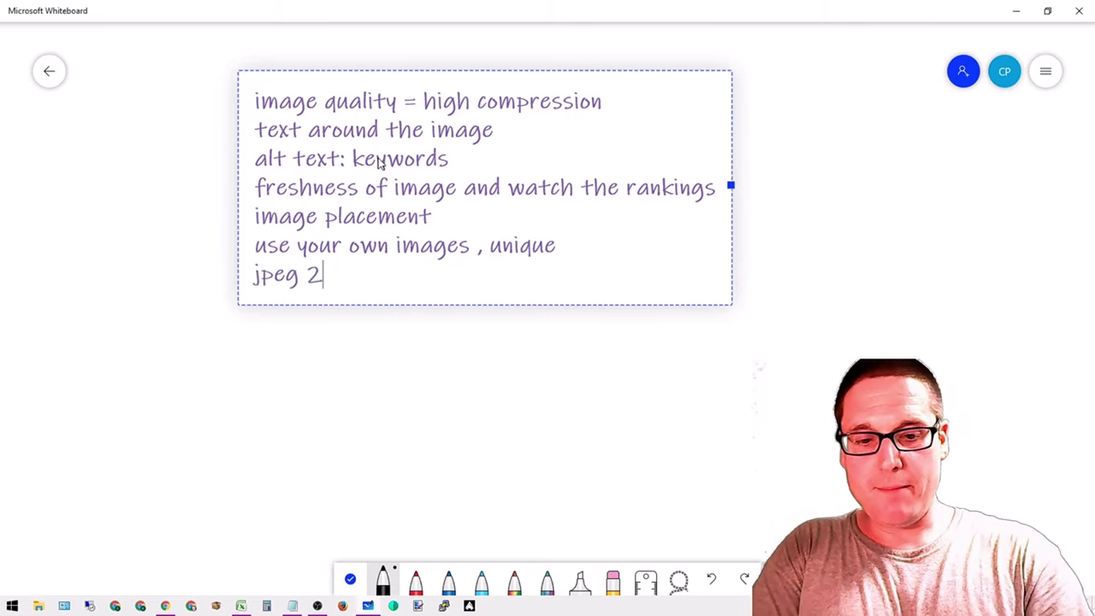
{"action": "type", "text": "000 , jpe"}
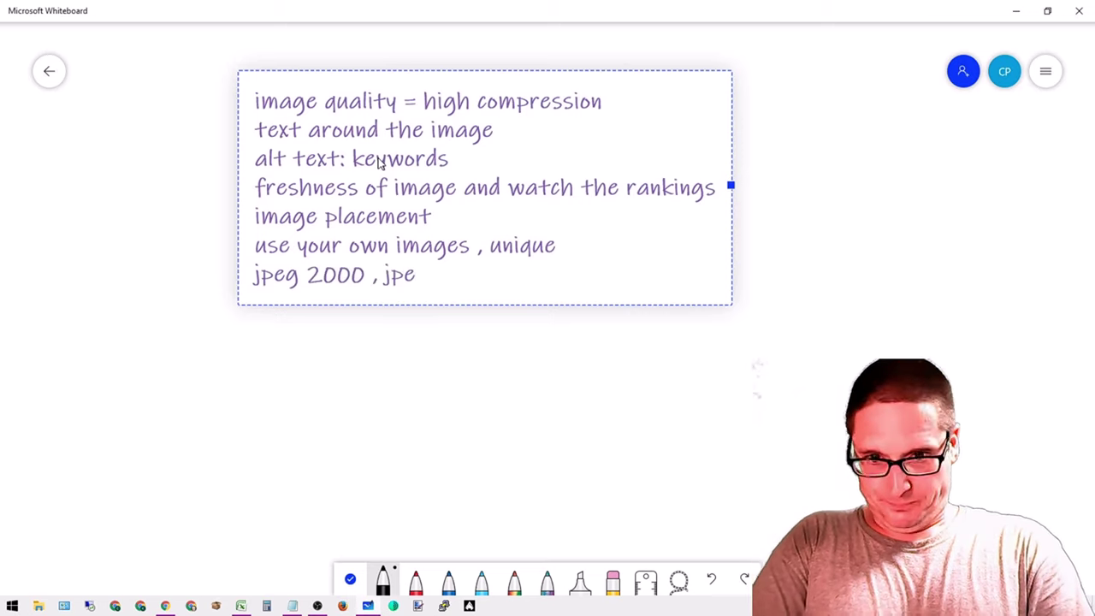
{"action": "type", "text": "g xr"}
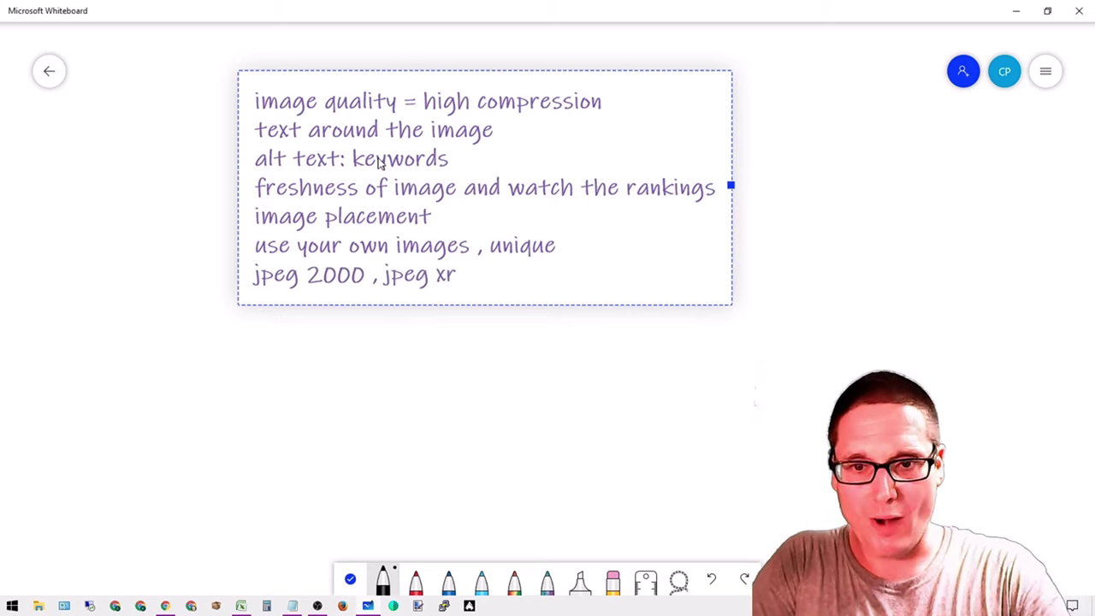
Add a line reading "title your images" below the image formats line.
{"action": "key", "text": "Return"}
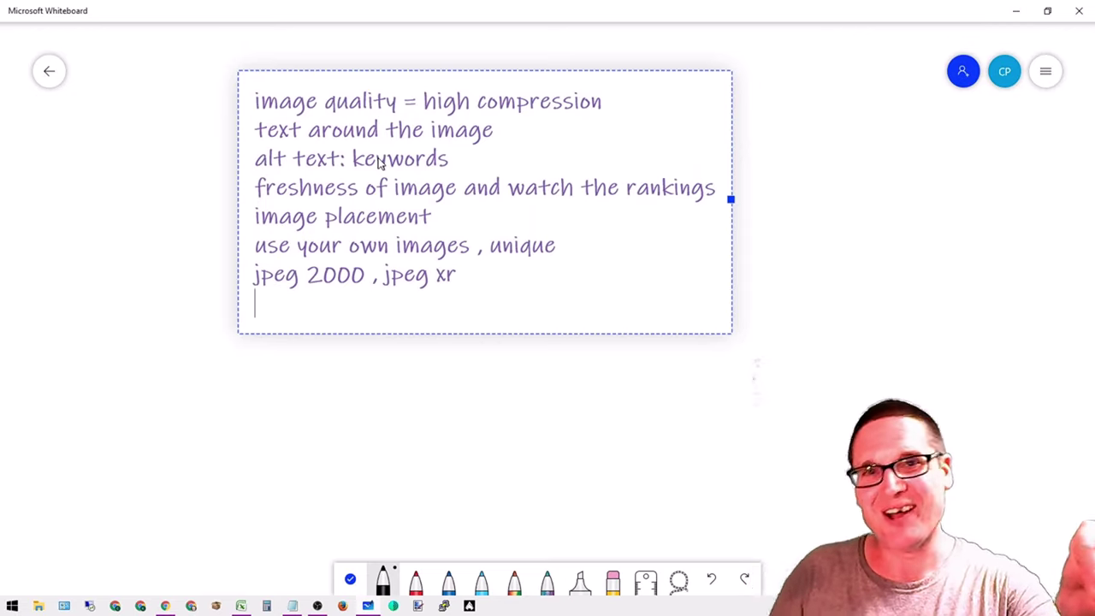
{"action": "type", "text": "tit"}
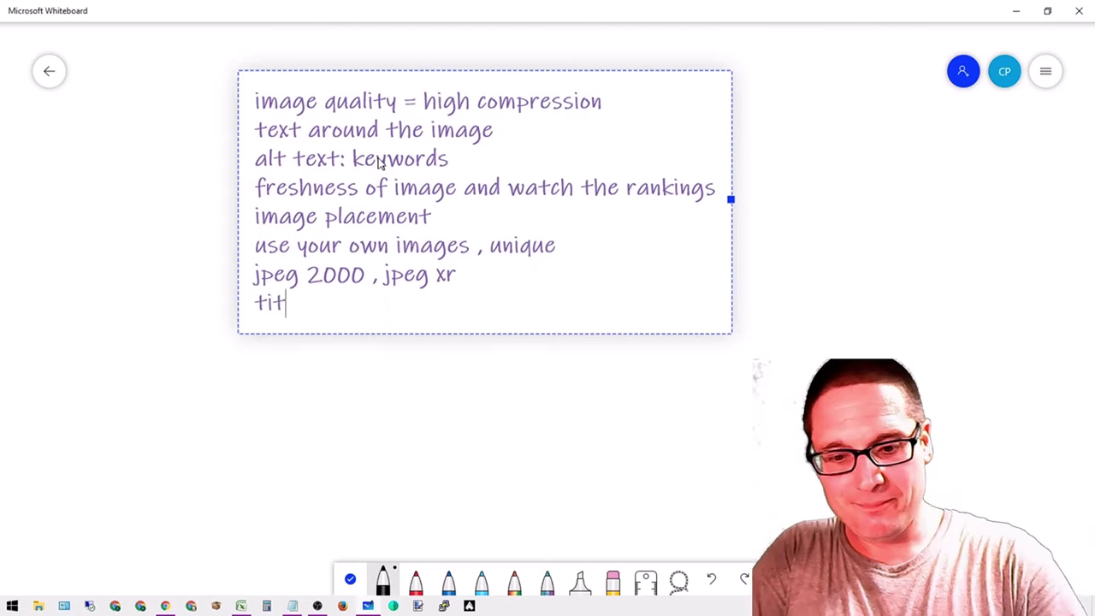
{"action": "type", "text": "le your images"}
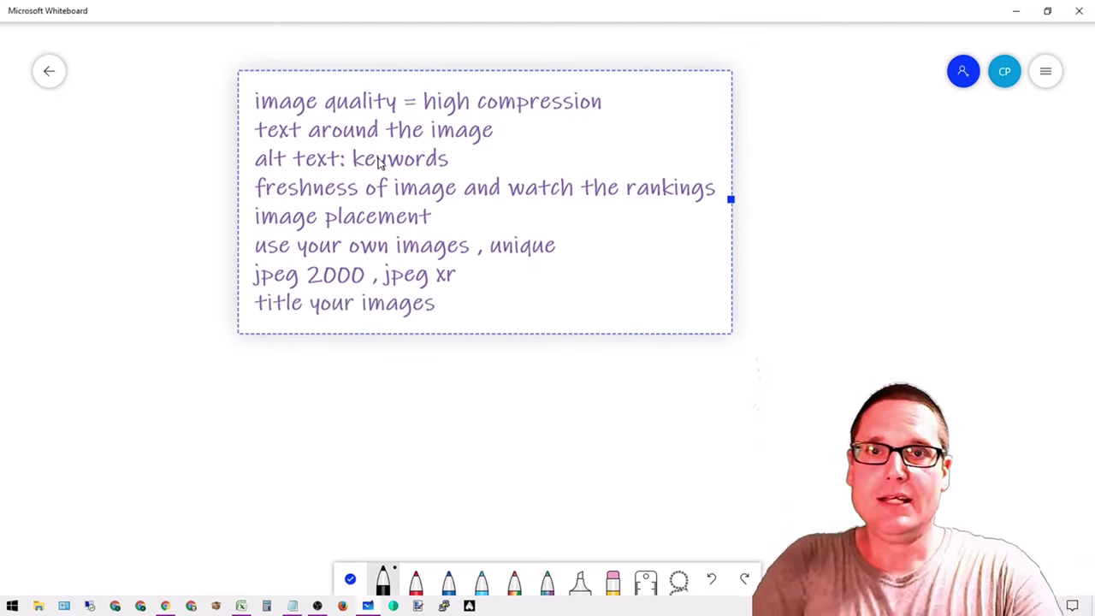
Add the lines "image schema" and "image sitemap" at the end of the note.
{"action": "key", "text": "Return"}
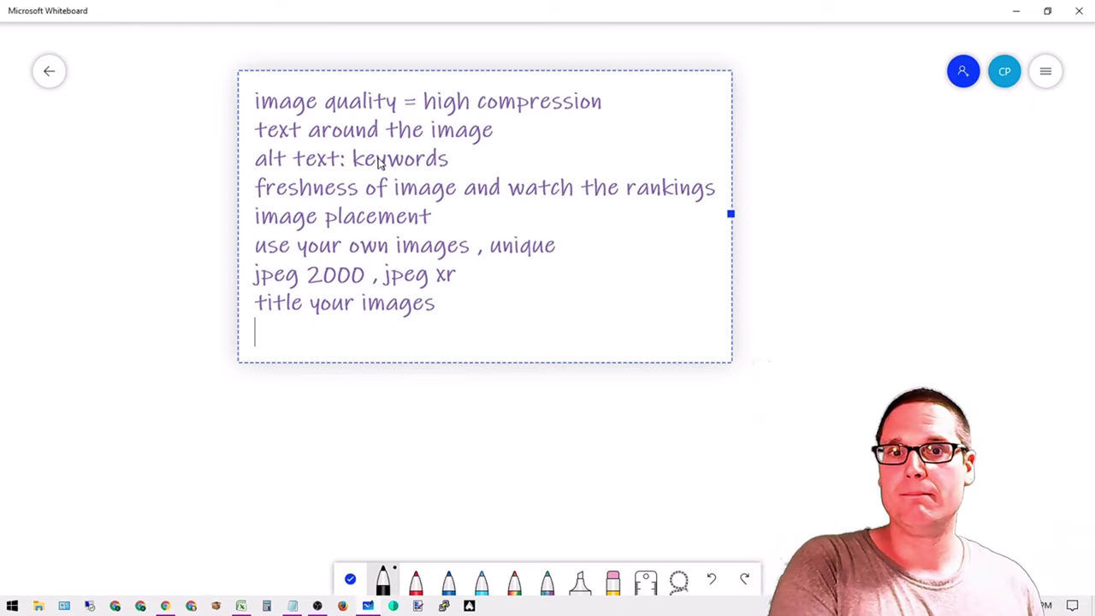
{"action": "type", "text": "imag"}
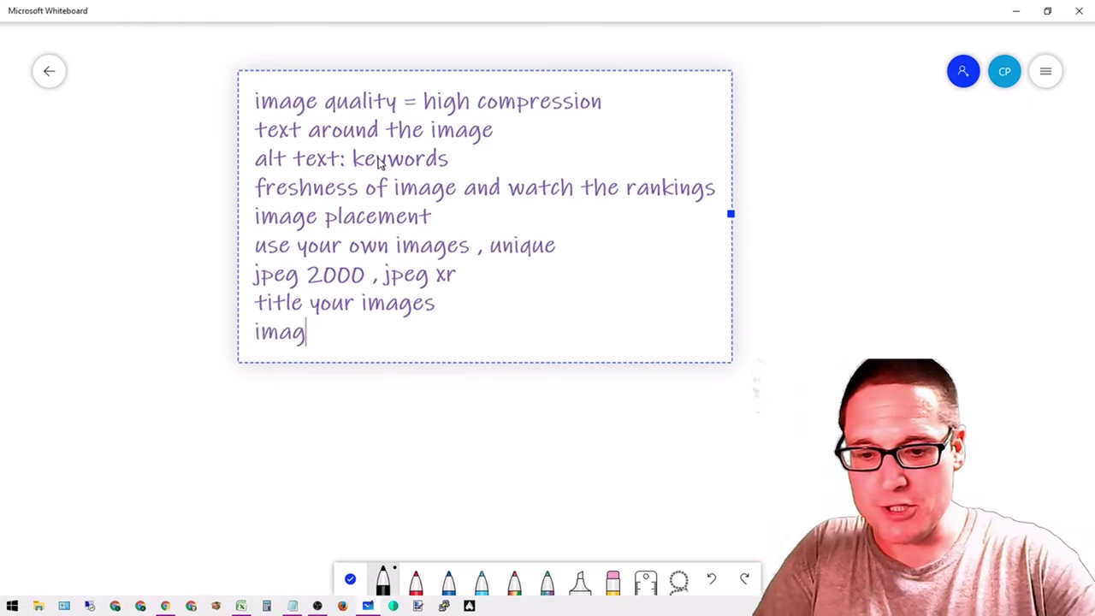
{"action": "type", "text": "e schema"}
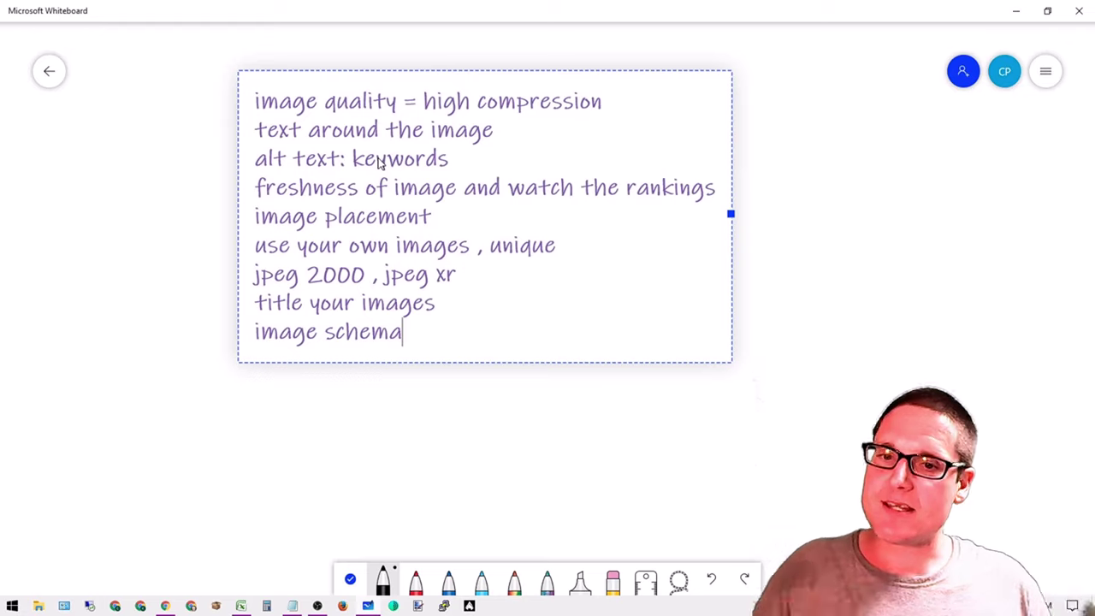
{"action": "key", "text": "Return"}
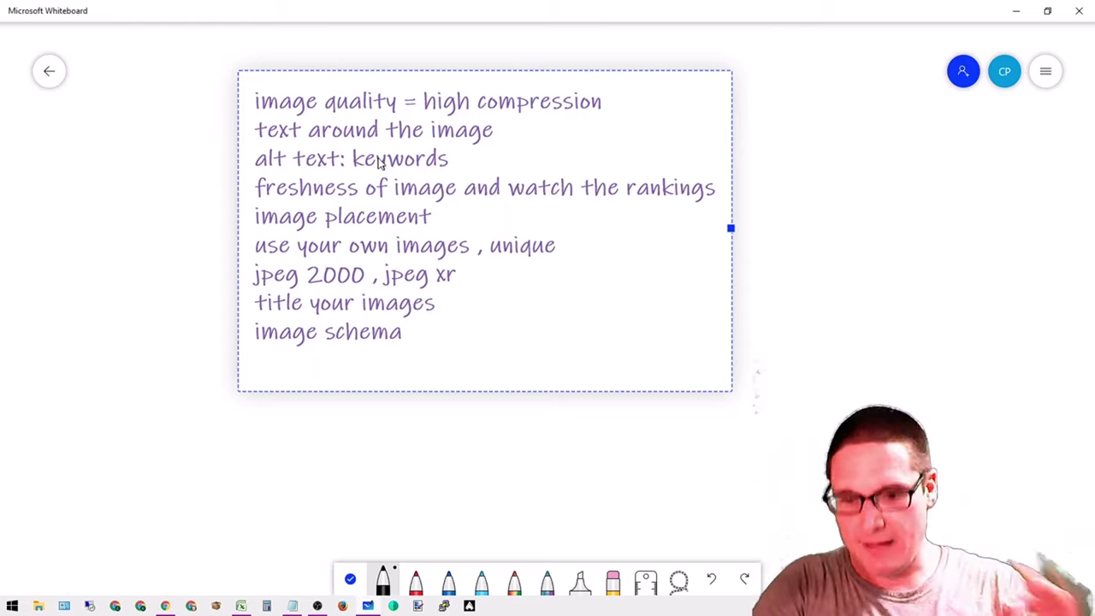
{"action": "type", "text": "image sitemap"}
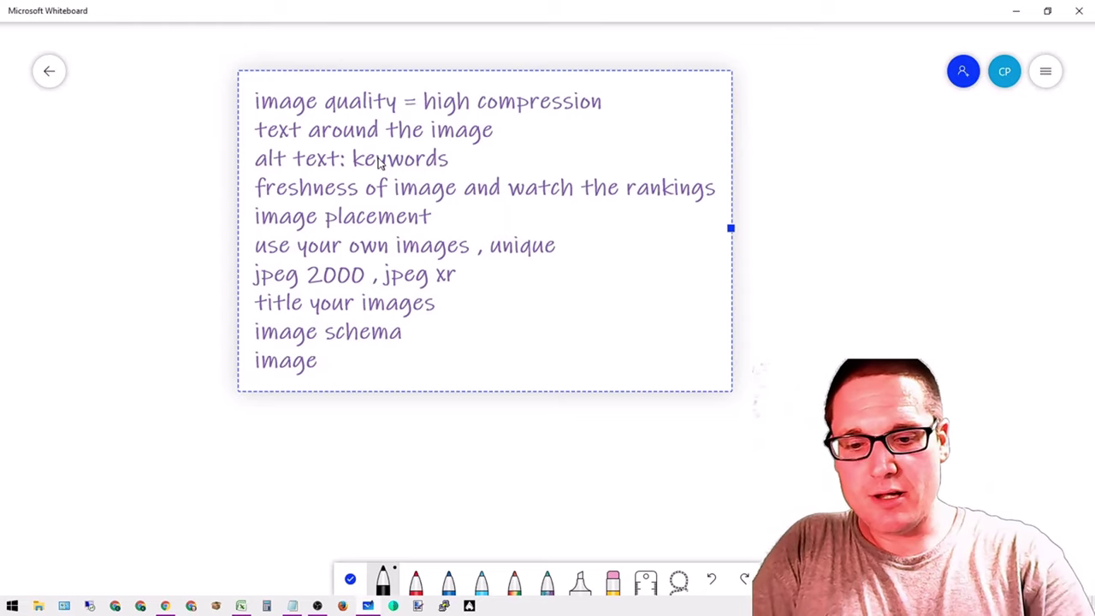